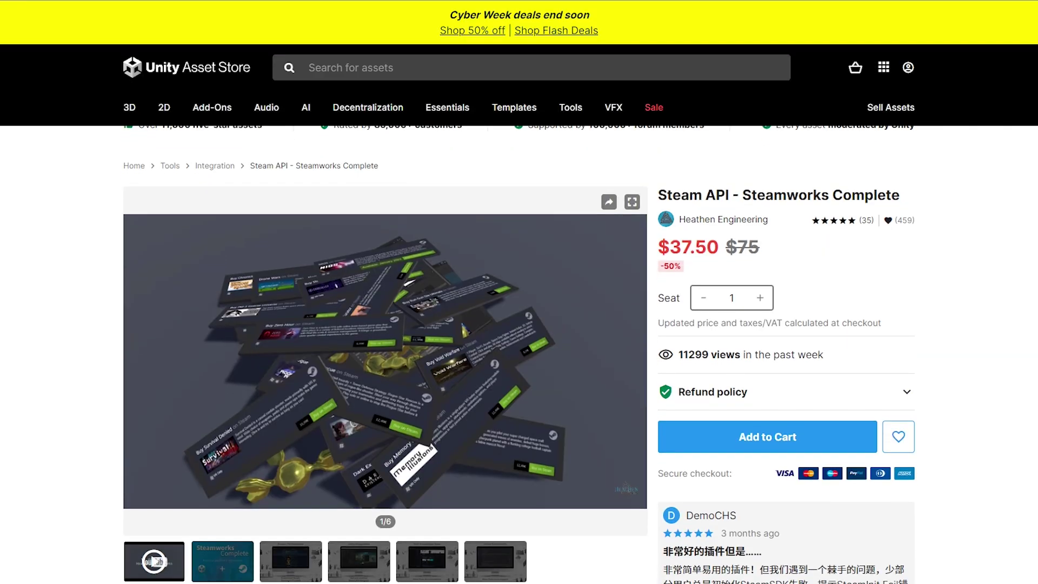
Review the Steam API - Steamworks Complete store page and the Heathen KB installation options for Foundation, GitHub Sponsor and Unity Asset Store.
scroll(520, 325, down, 1)
scroll(519, 325, down, 1)
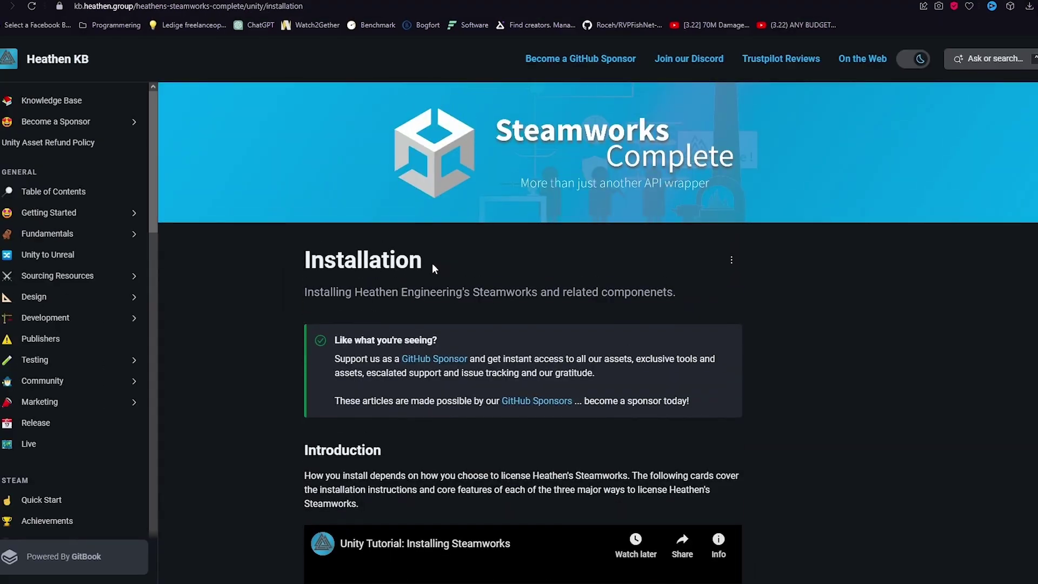
click(316, 285)
scroll(330, 297, down, 8)
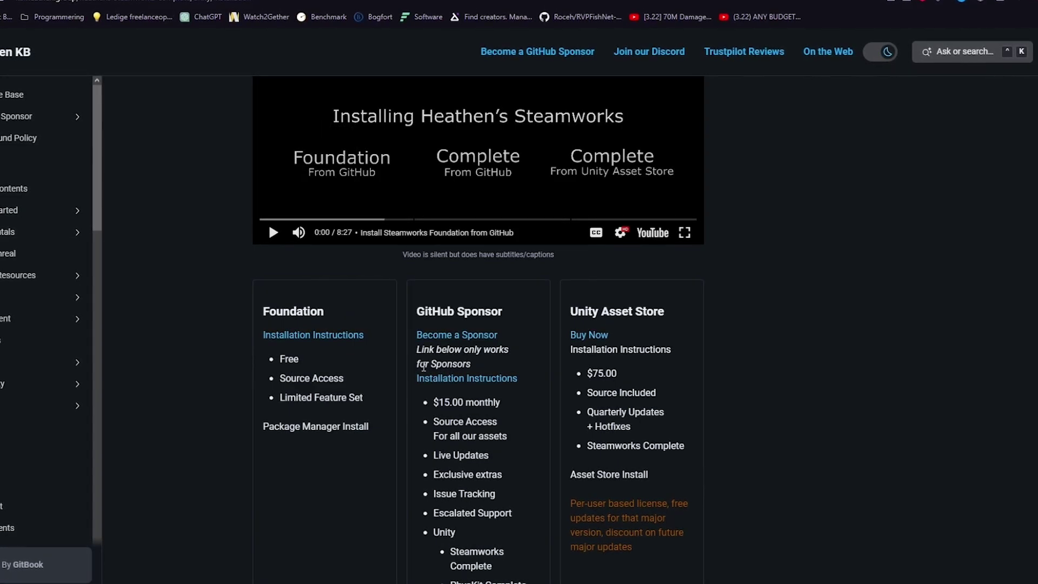
scroll(494, 387, down, 1)
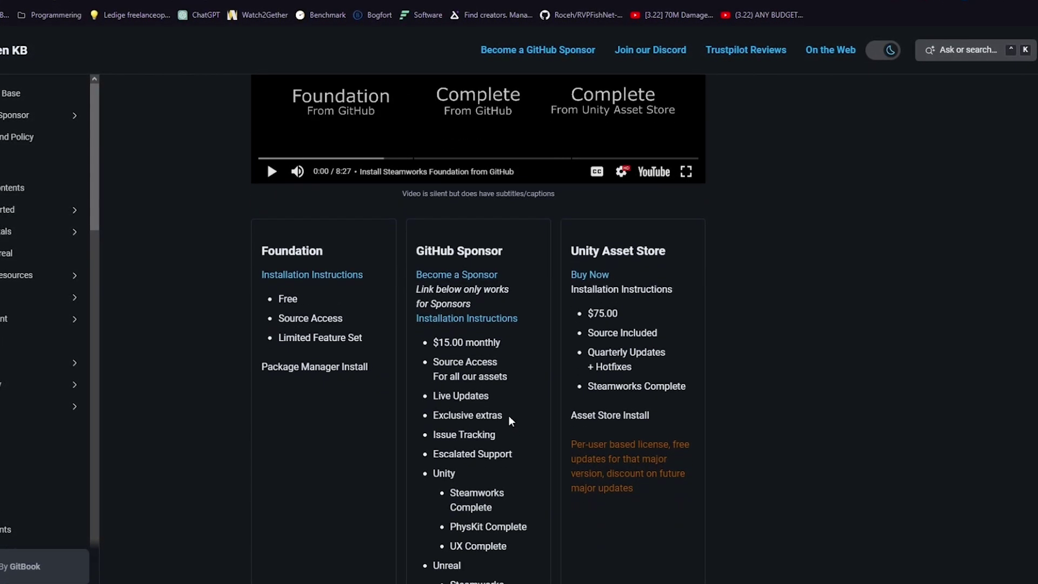
triple_click(494, 339)
click(495, 339)
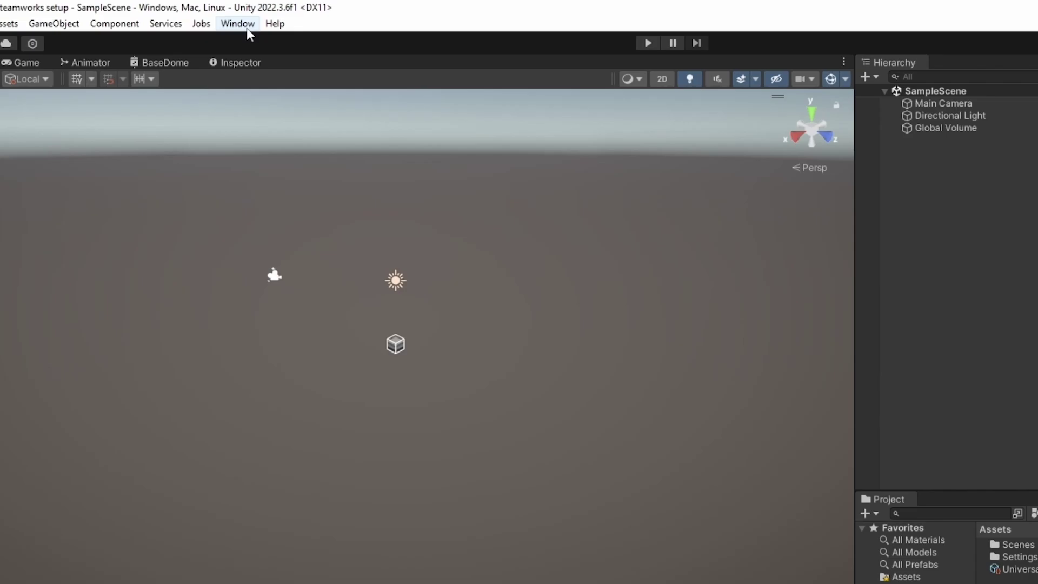
click(238, 23)
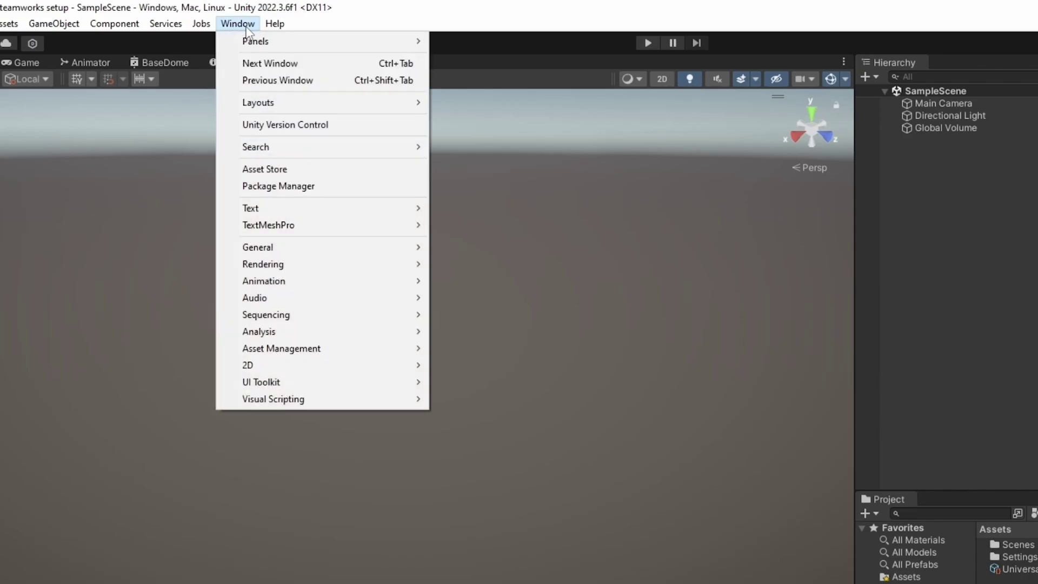
click(278, 186)
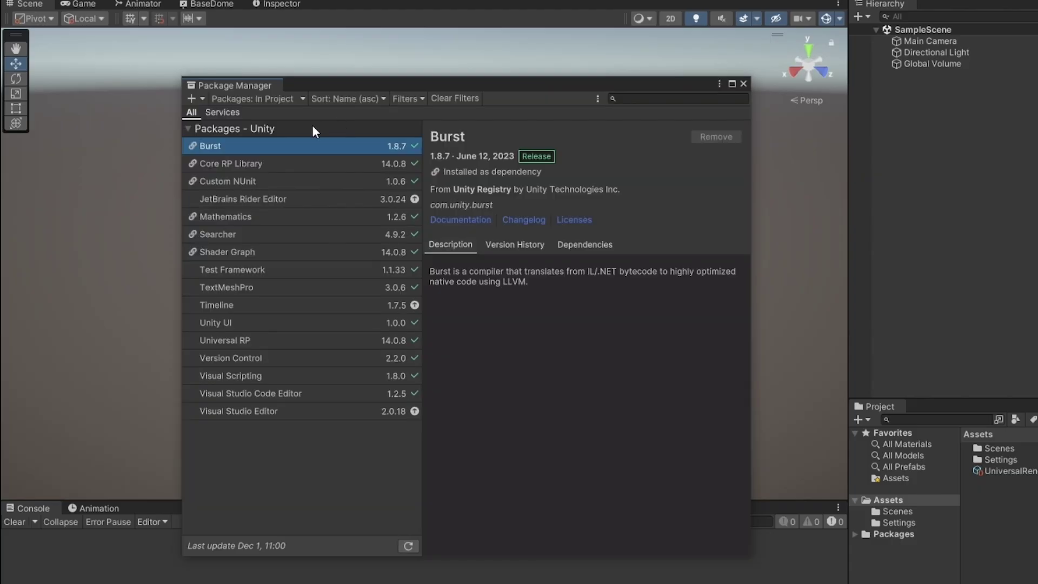
click(192, 98)
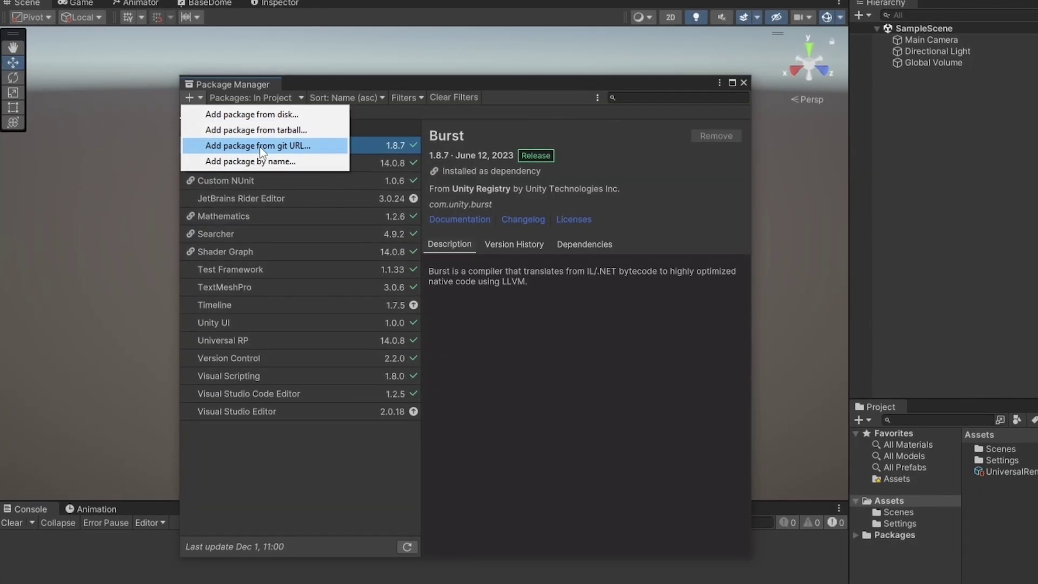
click(255, 146)
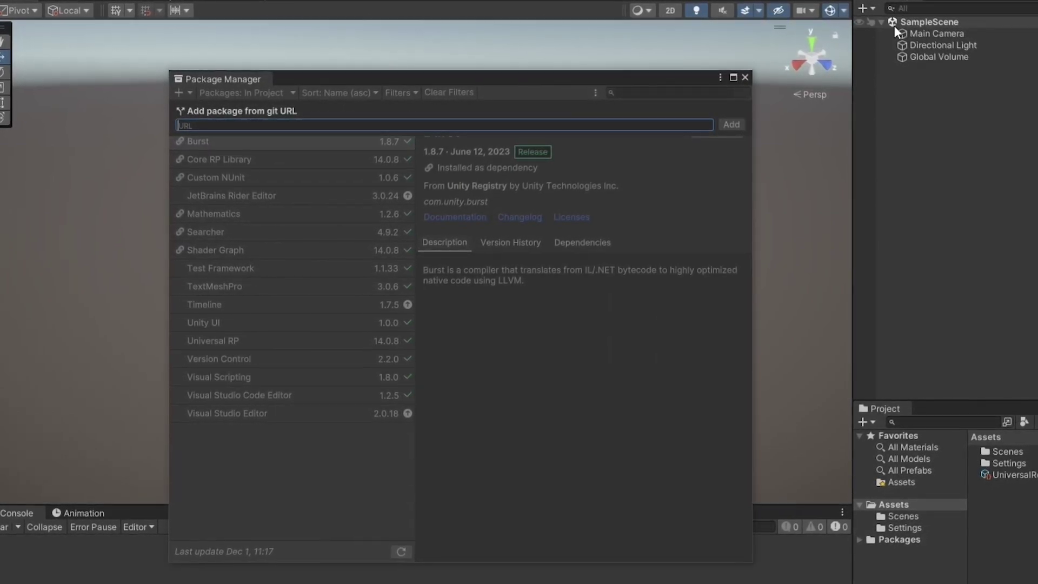
click(745, 76)
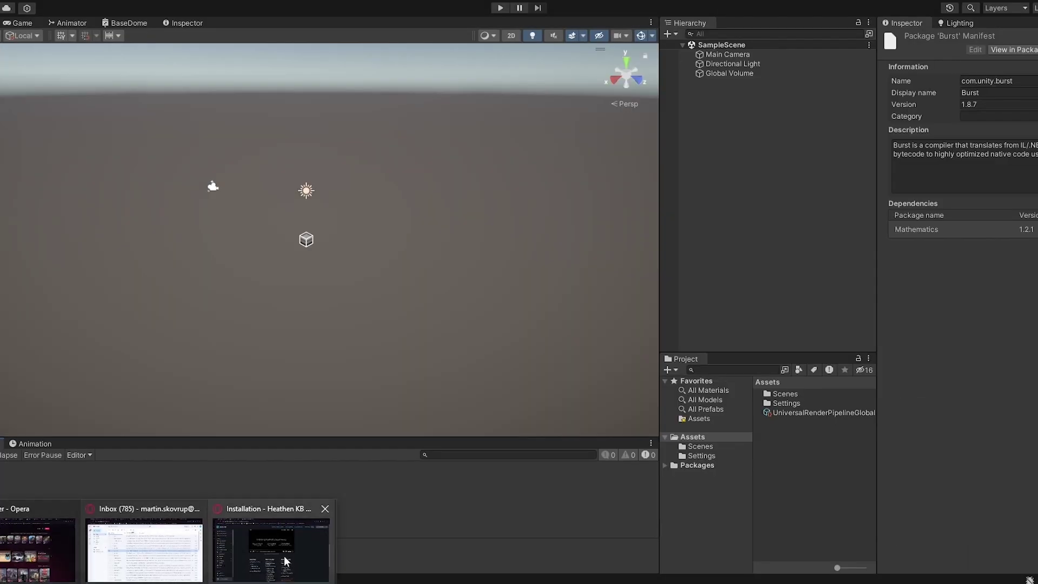
Switch to the browser's Unity Asset Store page for Steam API - Steamworks Complete, review its price, and open the asset in Unity.
click(270, 543)
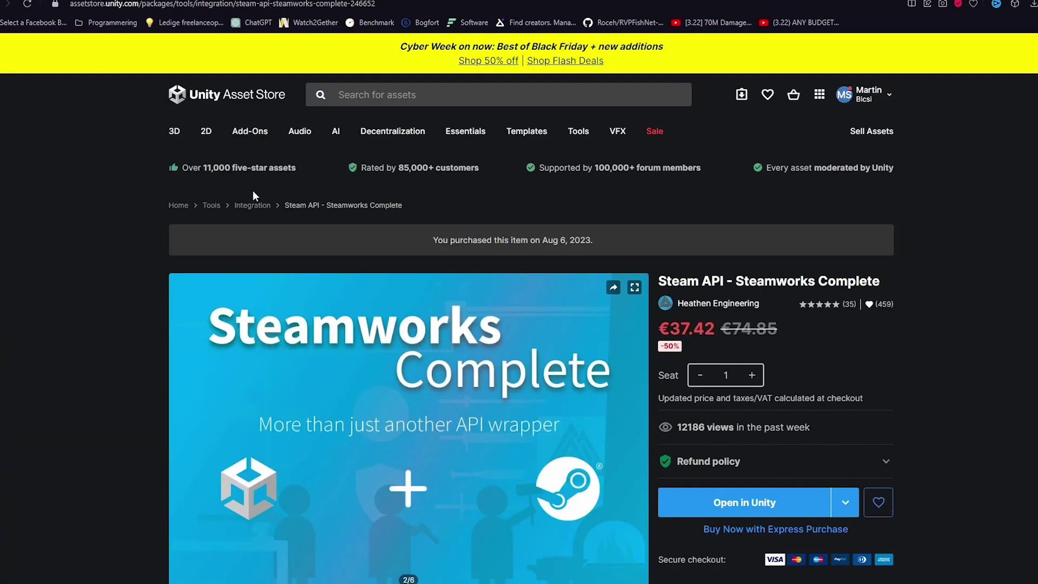
scroll(402, 275, down, 2)
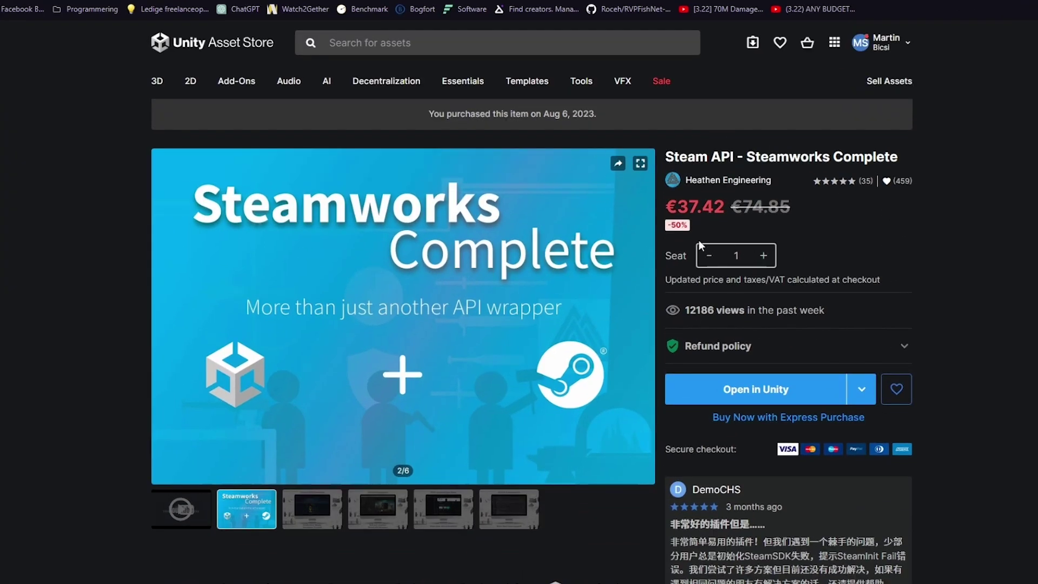
drag(666, 206, 847, 205)
scroll(847, 206, down, 1)
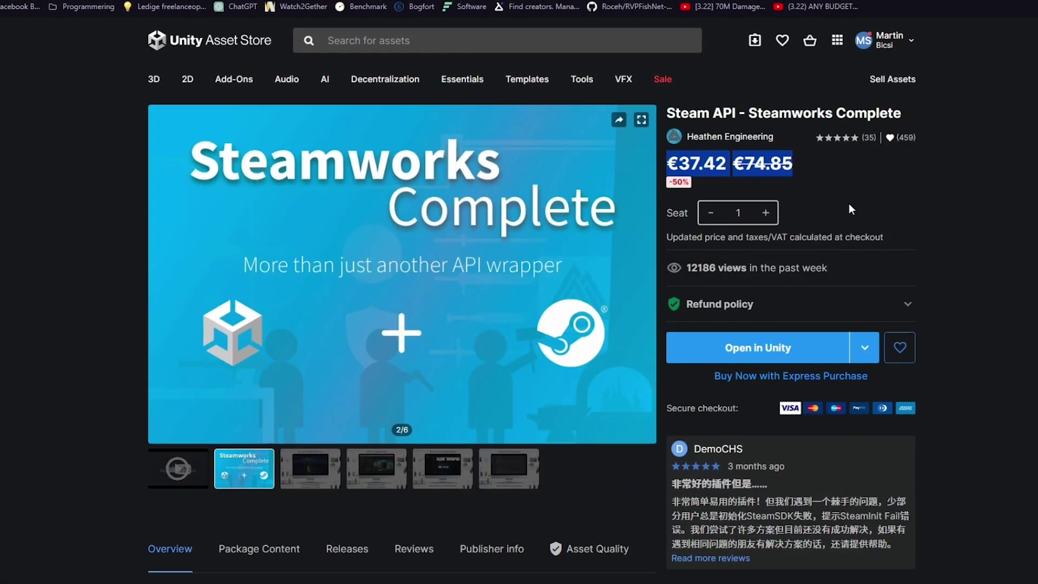
click(850, 205)
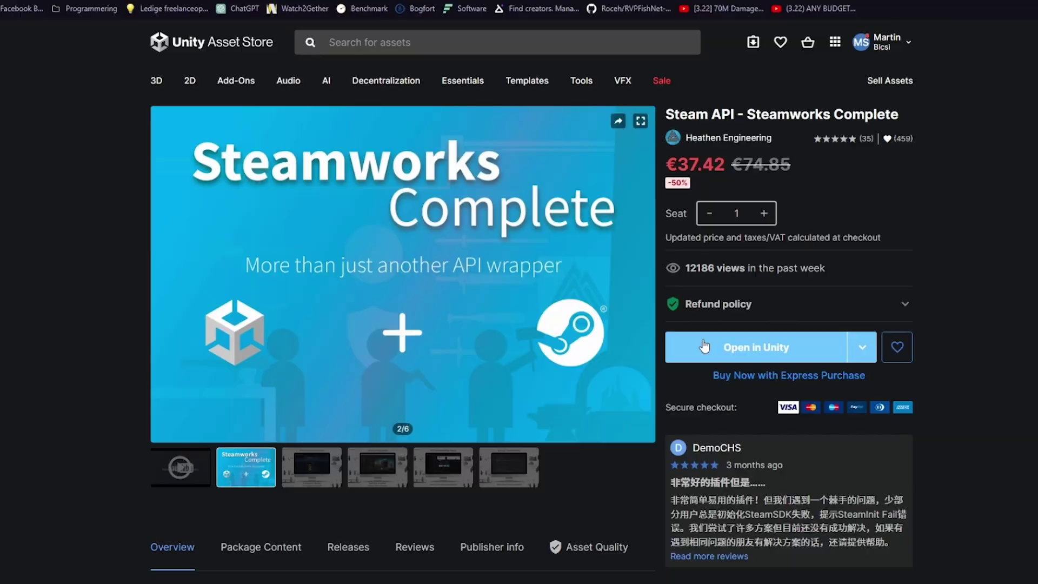
click(758, 348)
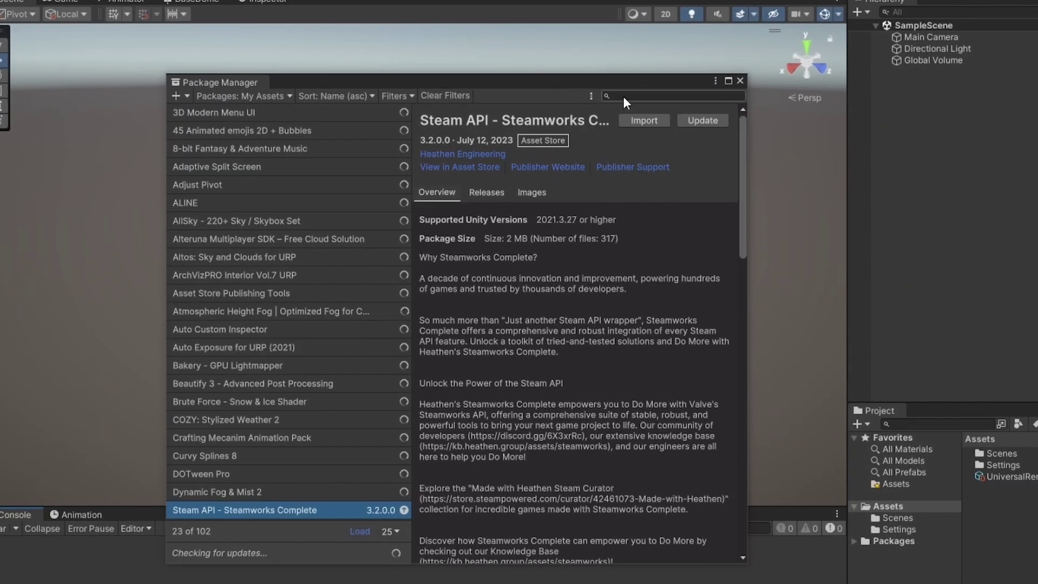
Import the Steam API - Steamworks Complete package together with the required System Core, and close the Package Manager.
click(646, 116)
click(796, 525)
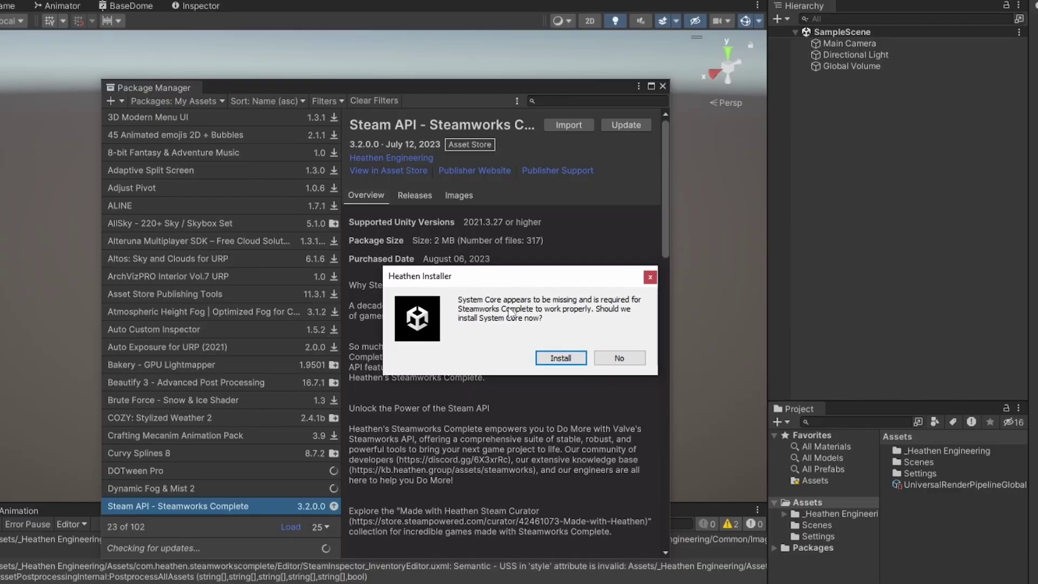
click(555, 356)
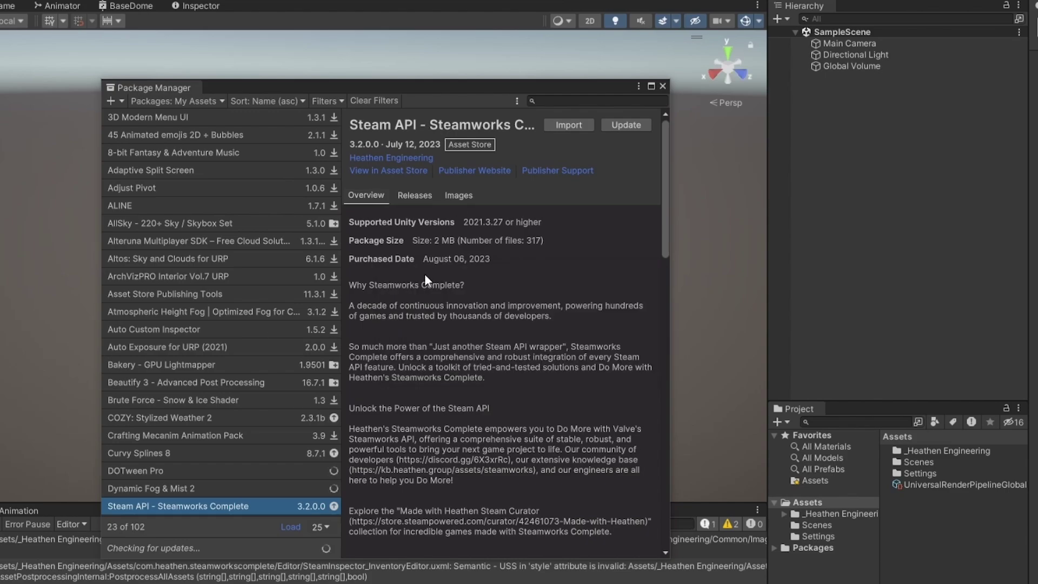
scroll(491, 259, down, 15)
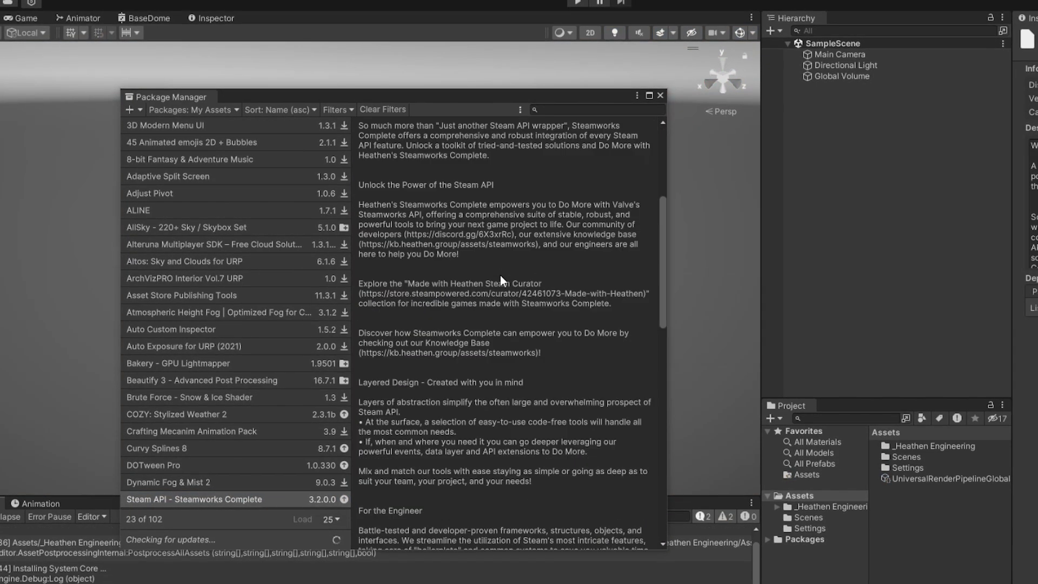
click(415, 195)
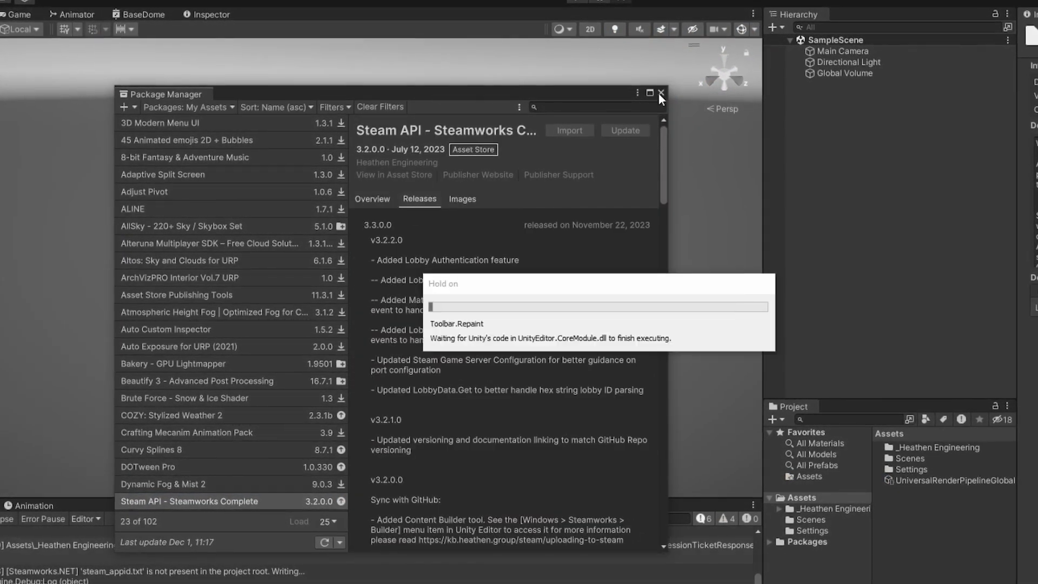
click(660, 93)
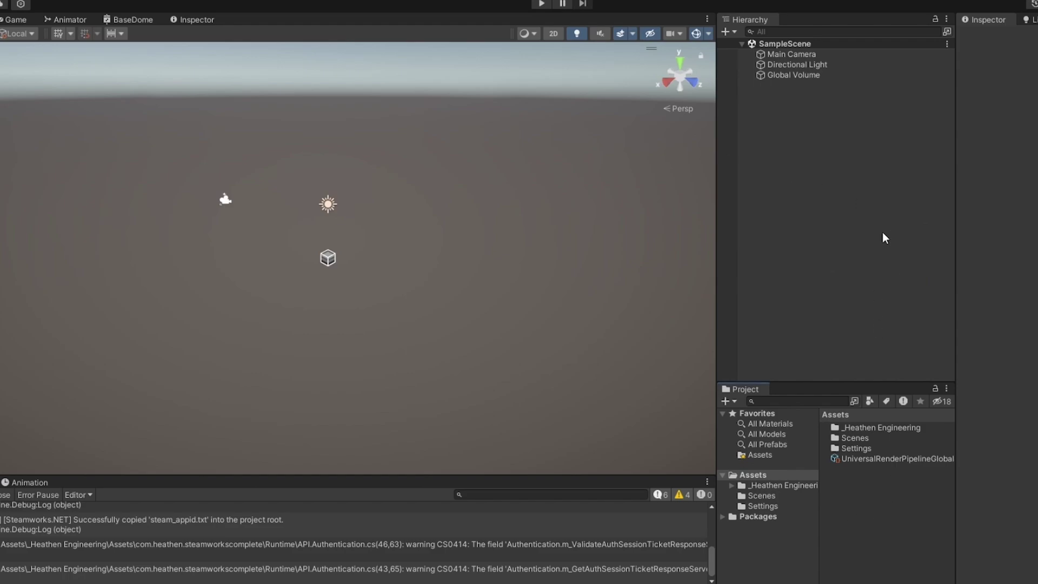
Create an empty GameObject in SampleScene and name it Steamworks.
right_click(847, 196)
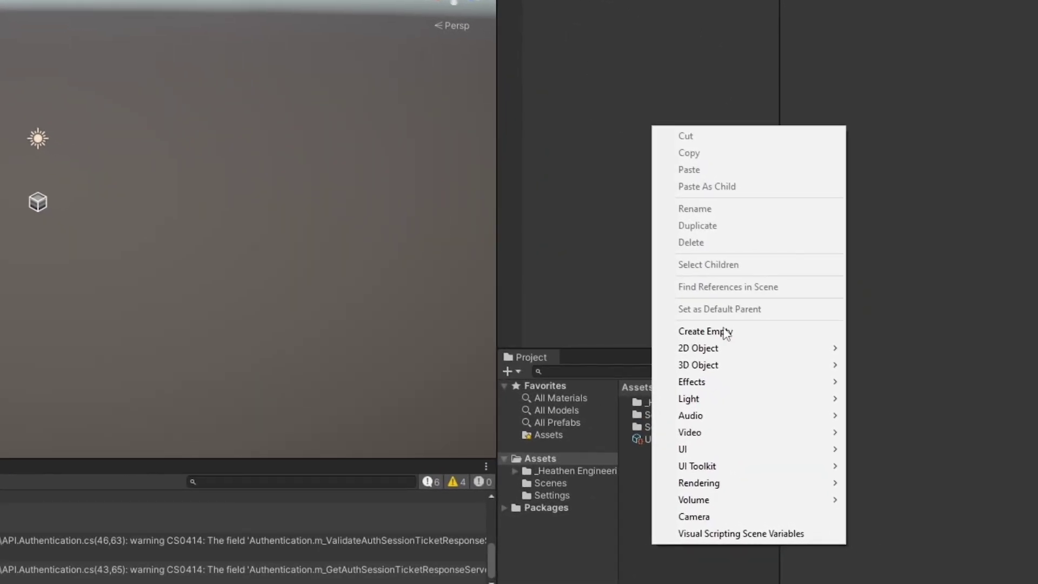
click(937, 364)
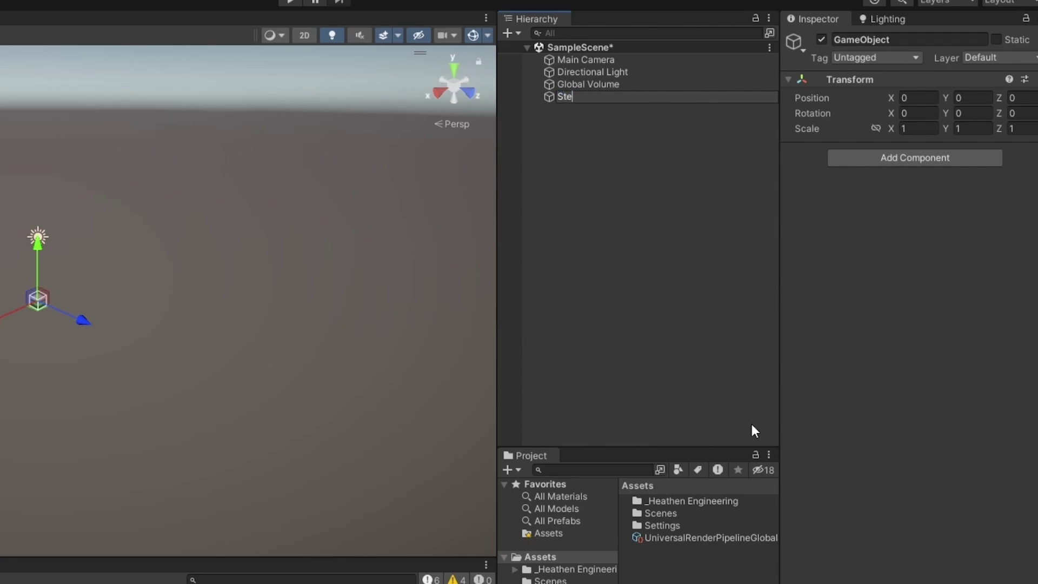
text(Steamworks)
key(Return)
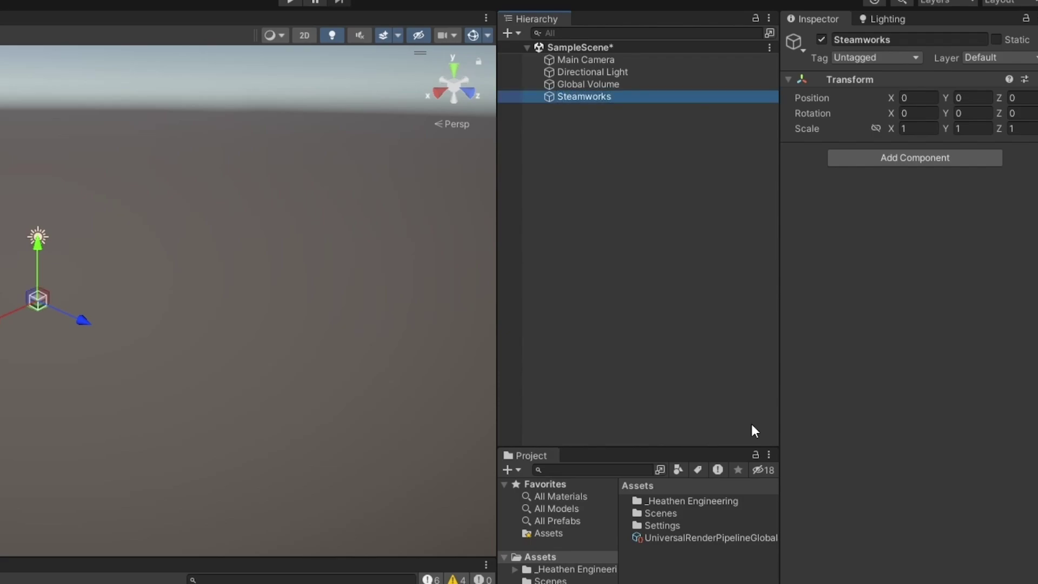
Add the Steamworks Behaviour component to the Steamworks object.
click(903, 164)
text(steamwo)
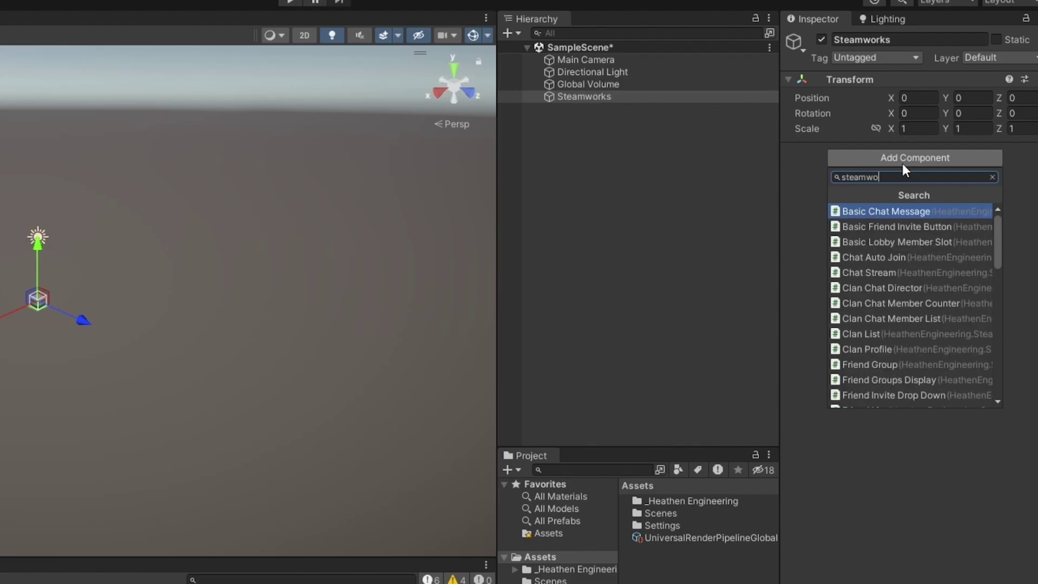
text(rks behaviour)
key(Return)
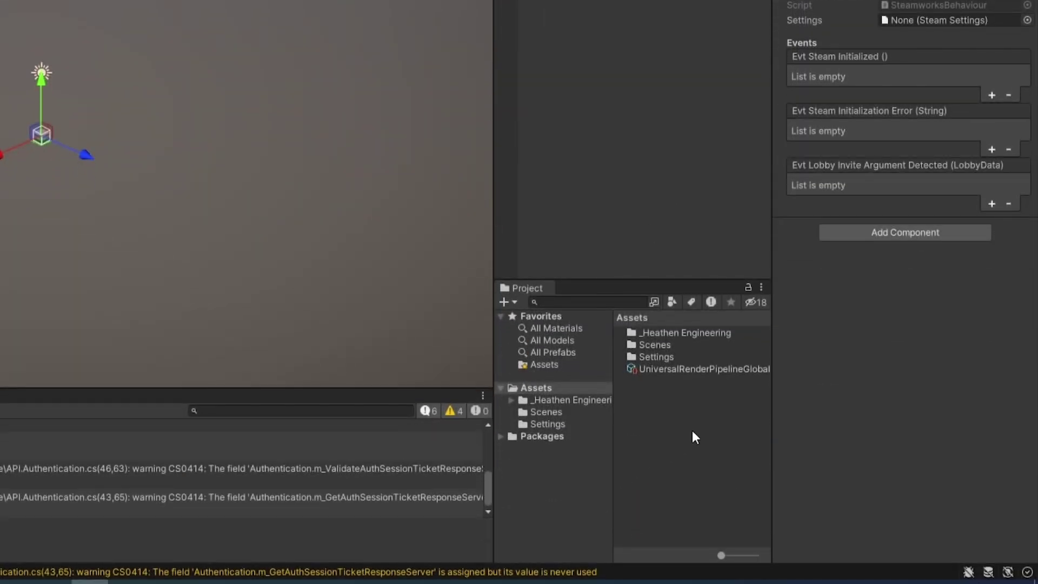
Create a Steam Settings asset in the Assets folder and name it Steamworks Settings.
right_click(694, 430)
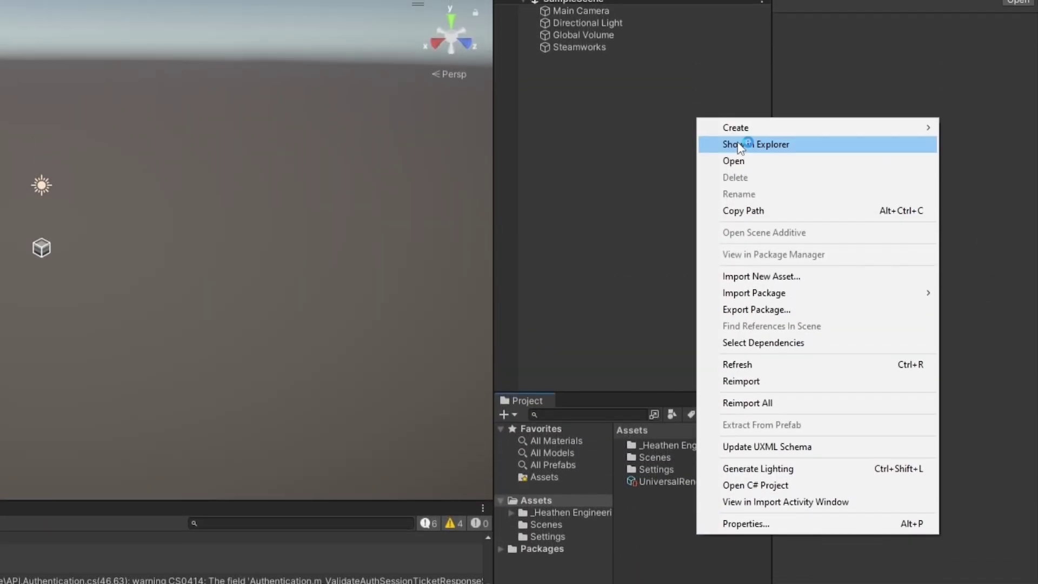
mouse_move(744, 132)
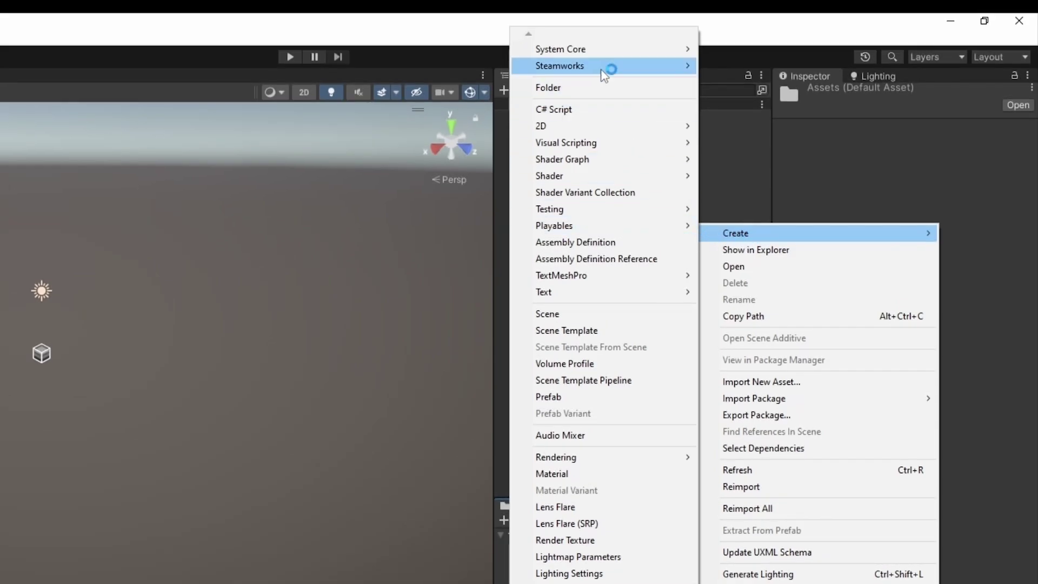
mouse_move(597, 66)
click(737, 82)
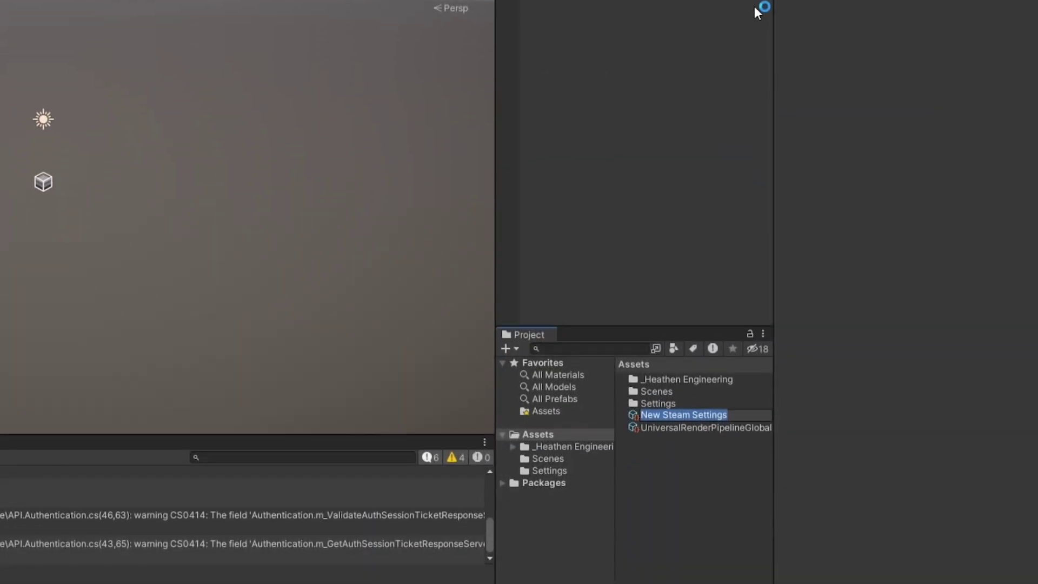
text(Steamworks Settings)
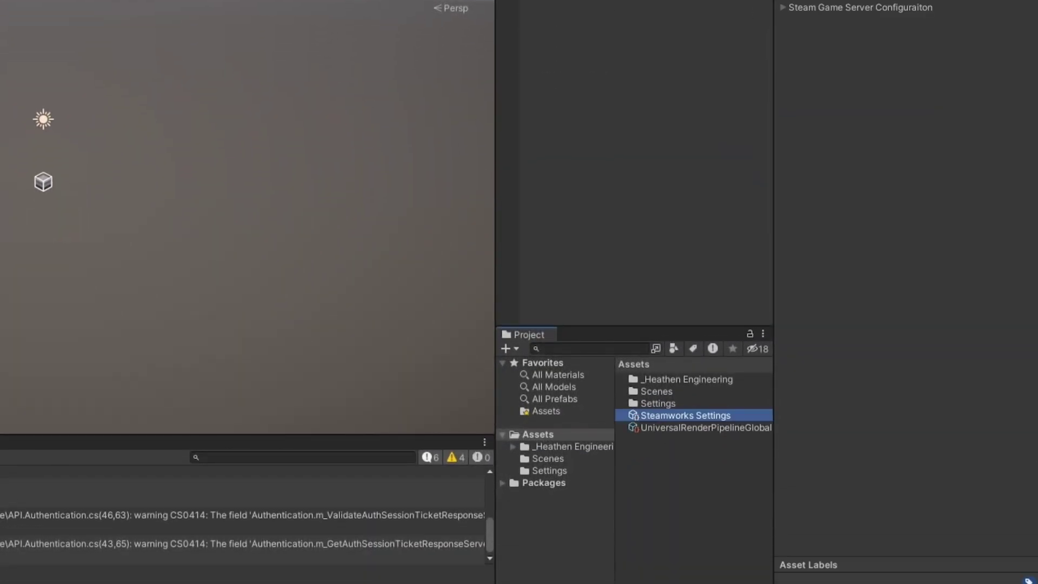
key(Return)
Set the Steamworks Settings asset's Application Id to 480 and assign the asset as the Steamworks Behaviour component's Settings.
click(900, 103)
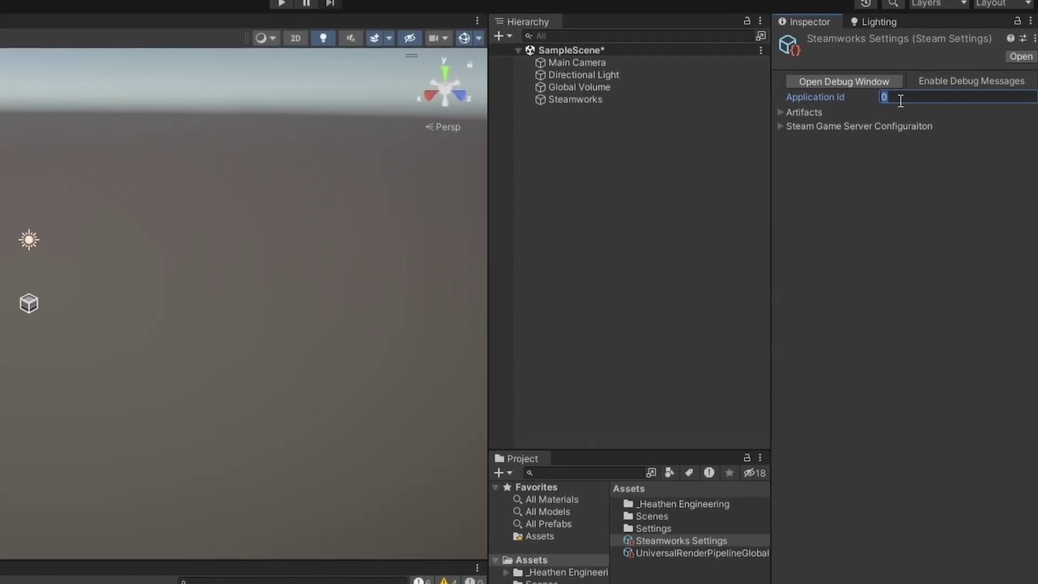
text(48)
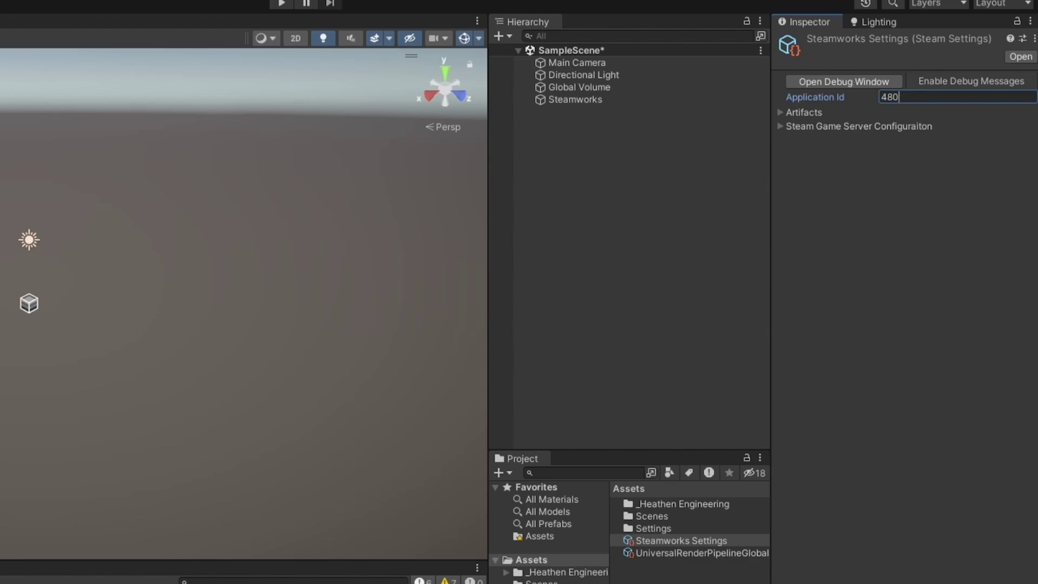
click(575, 100)
drag(655, 540, 920, 189)
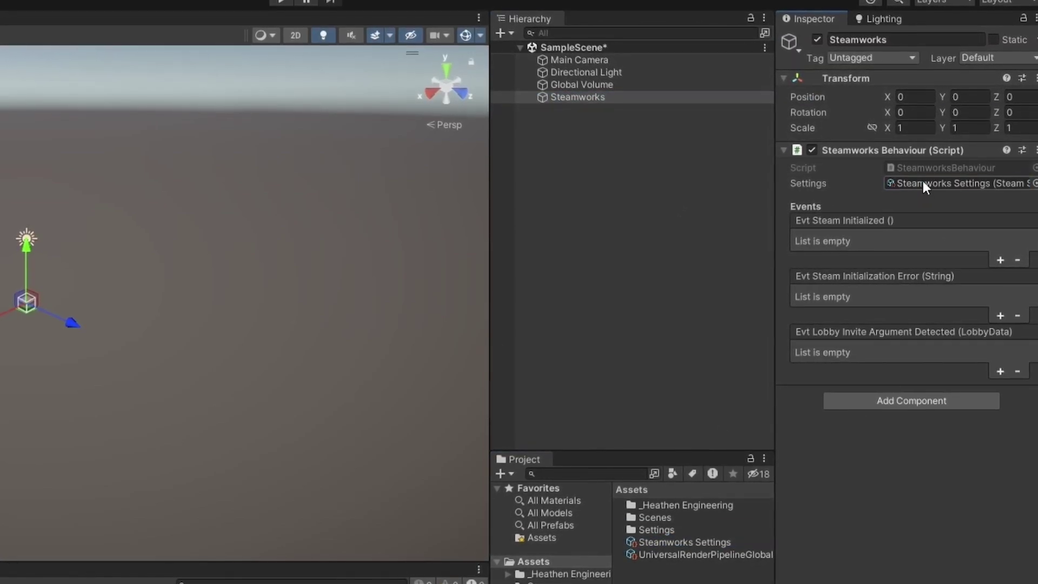
Run the scene in Play mode, check the game status in the Steam friends window, dismiss its invite notice, and stop the run.
key(ctrl+s)
key(ctrl+p)
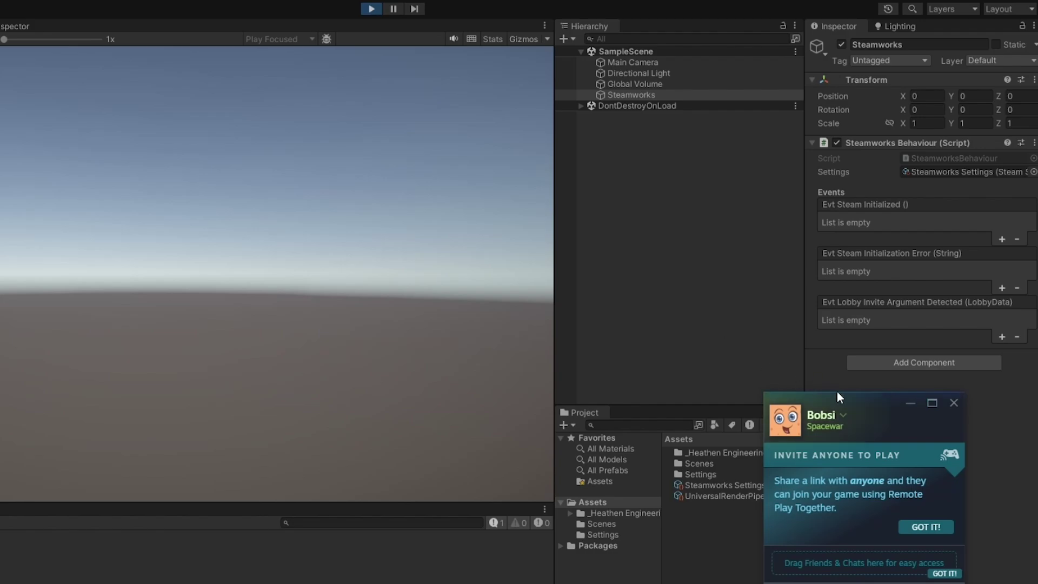
drag(838, 393, 449, 200)
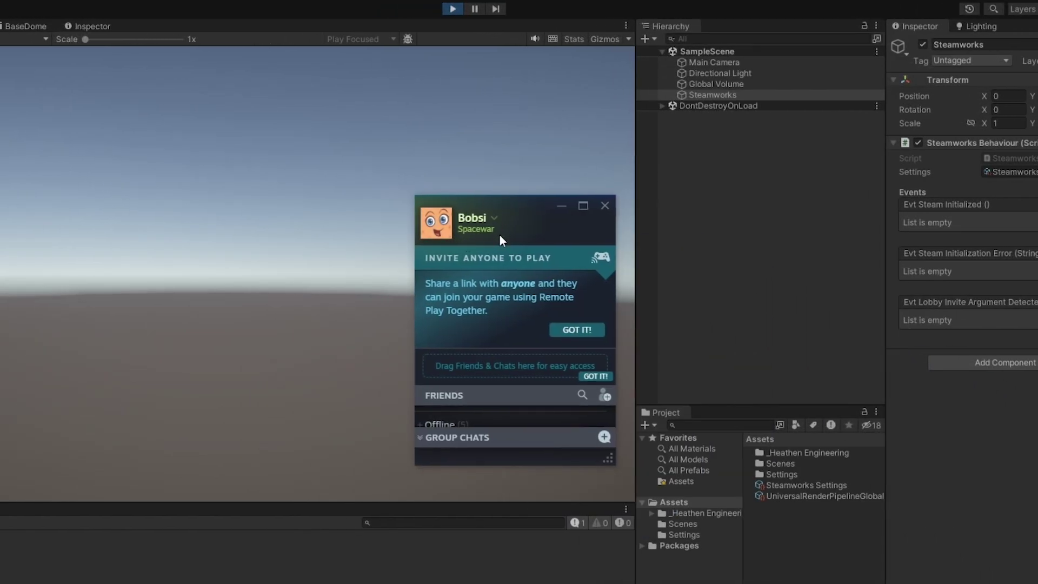
click(577, 330)
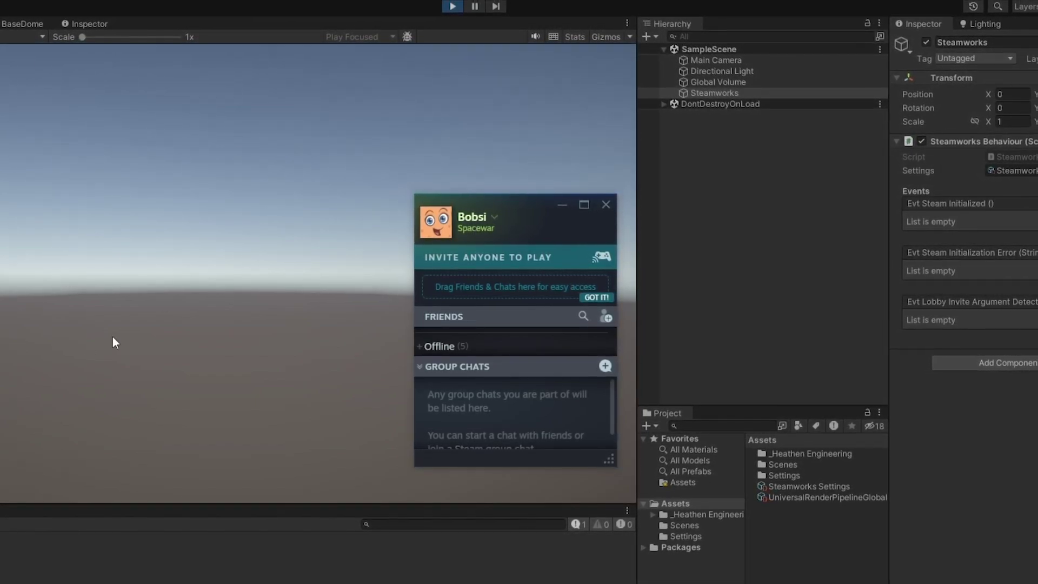
key(ctrl+p)
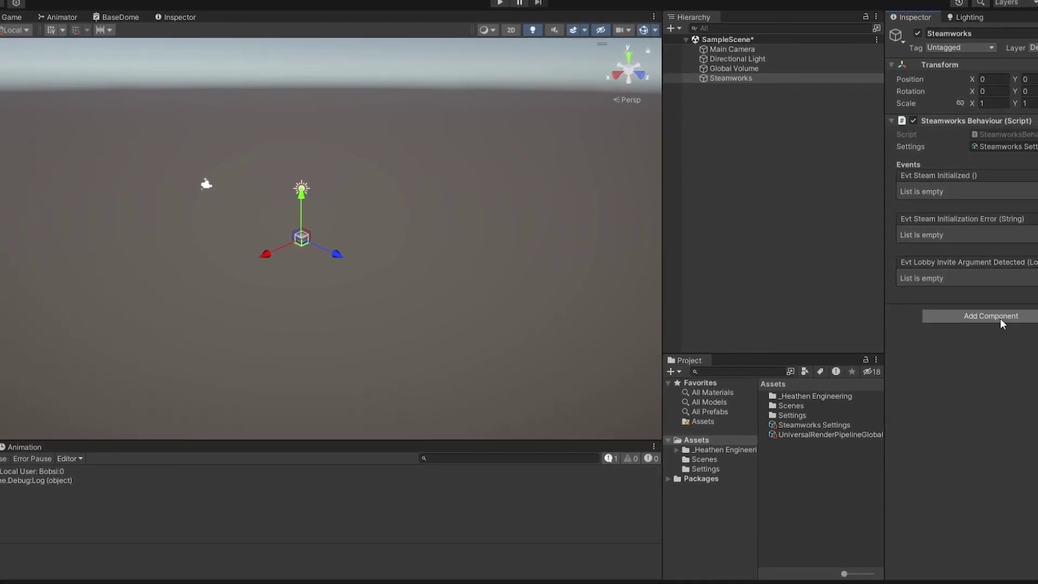
Browse the Heathen scripts available to add as components to the Steamworks object.
click(976, 316)
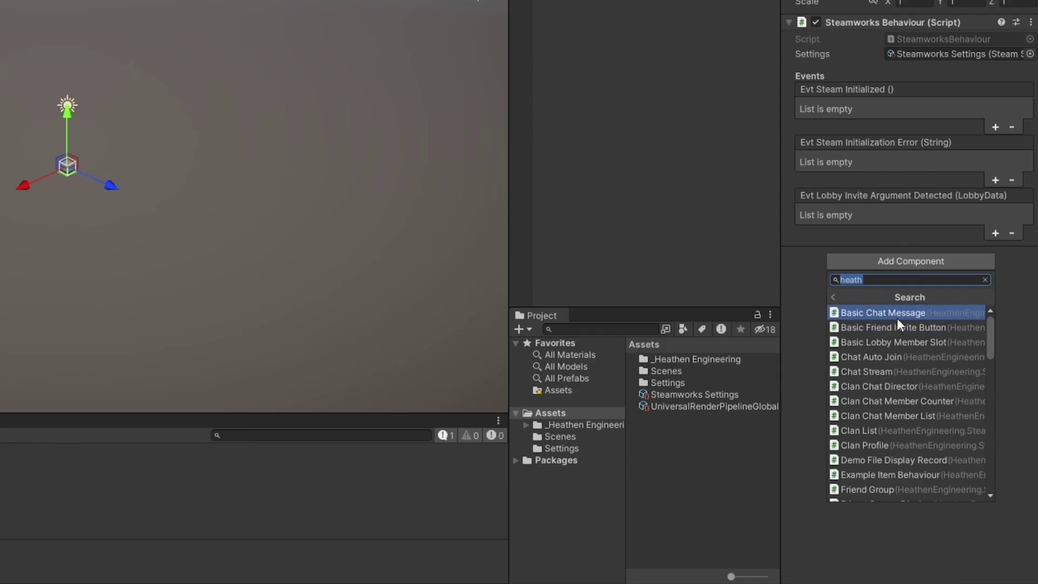
scroll(887, 320, down, 6)
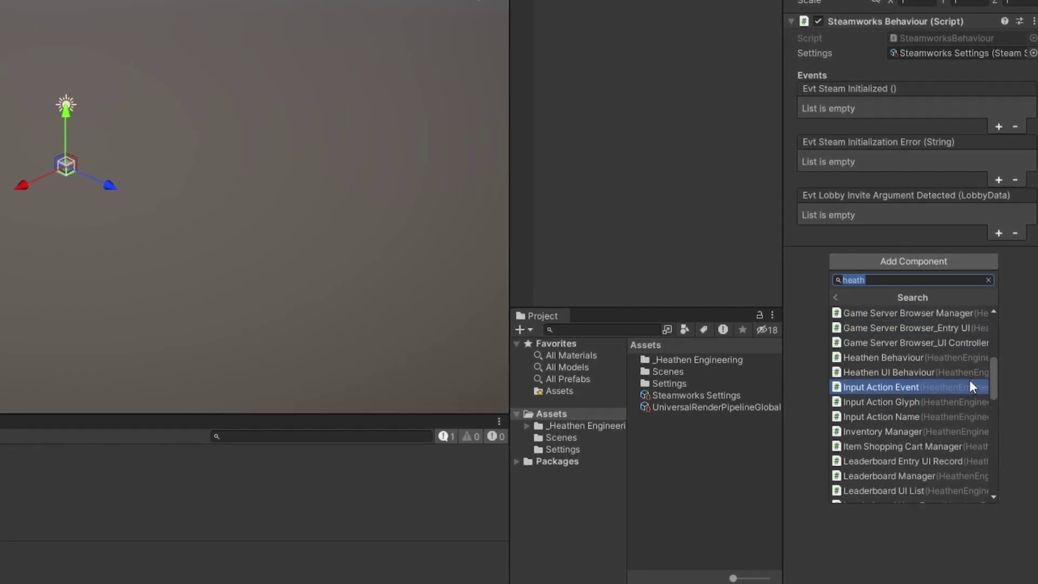
scroll(887, 323, up, 6)
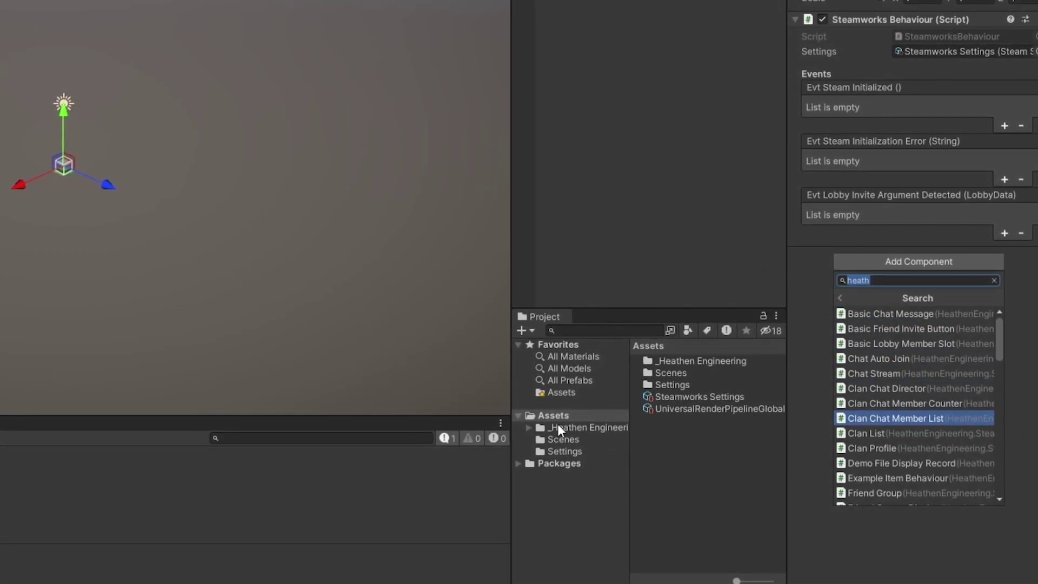
Open the Prefabs folder inside the _Heathen Engineering package and inspect the Party Lobby and Friend Profile prefabs.
click(558, 427)
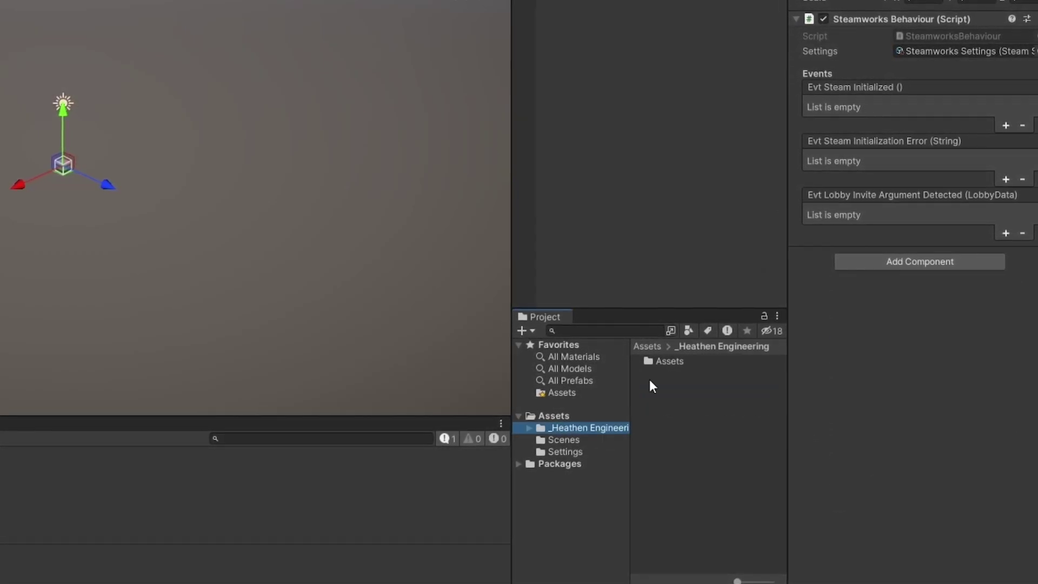
double_click(671, 360)
double_click(690, 356)
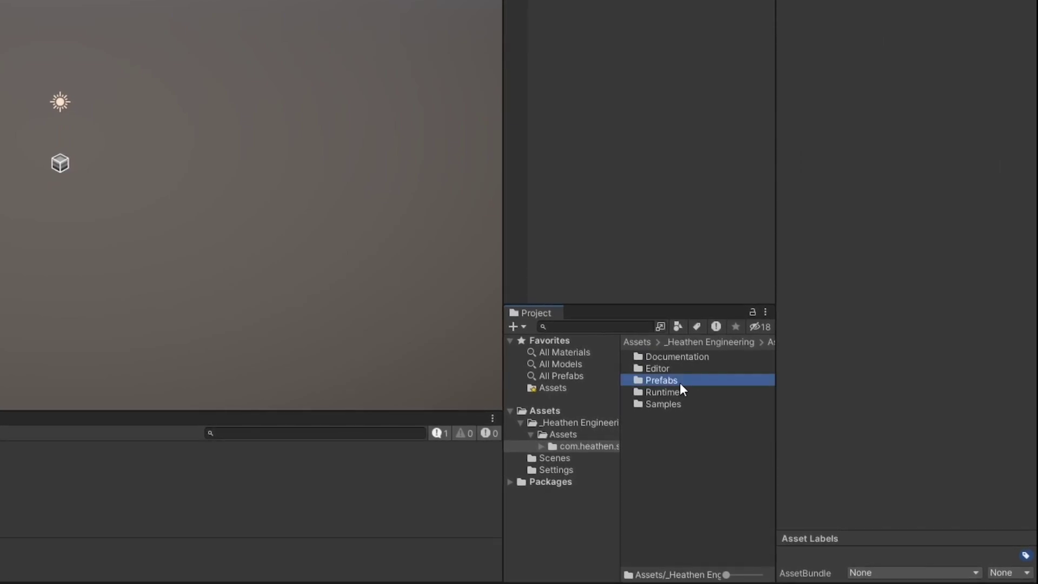
double_click(673, 380)
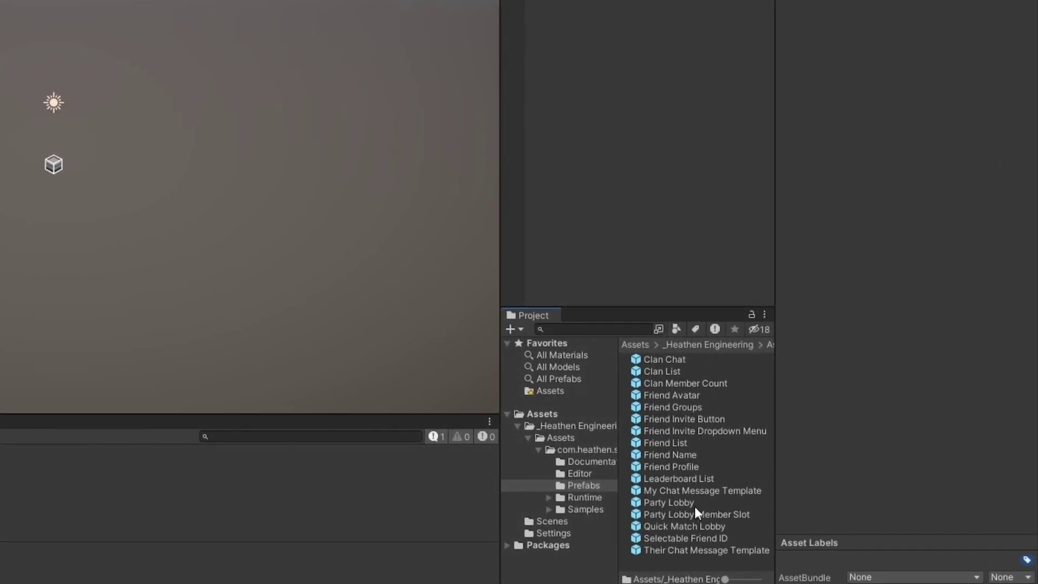
click(695, 503)
click(703, 467)
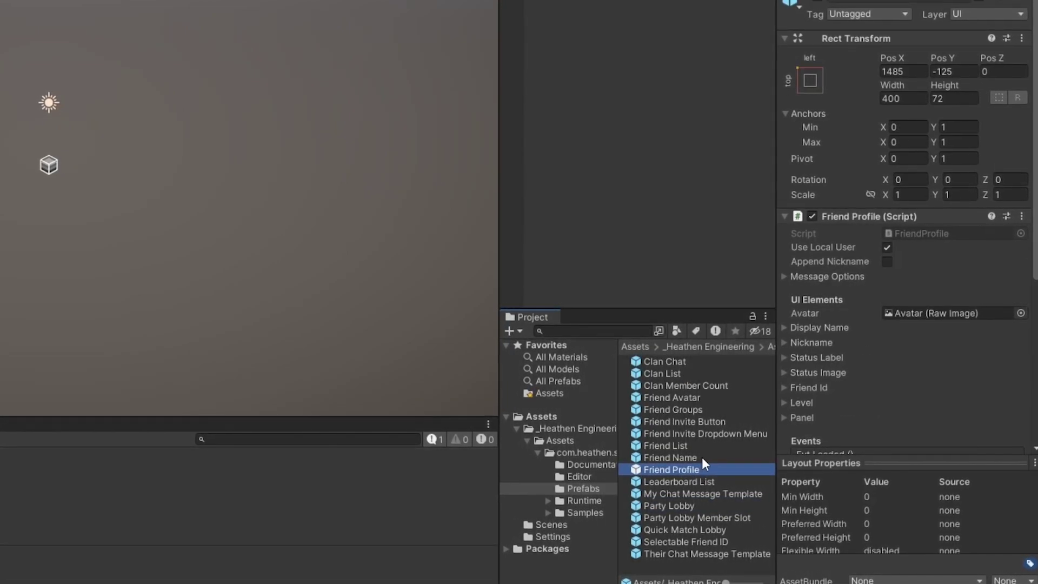
Select the Friend Name prefab, import the TMP Essentials, and close the TMP Importer.
click(702, 457)
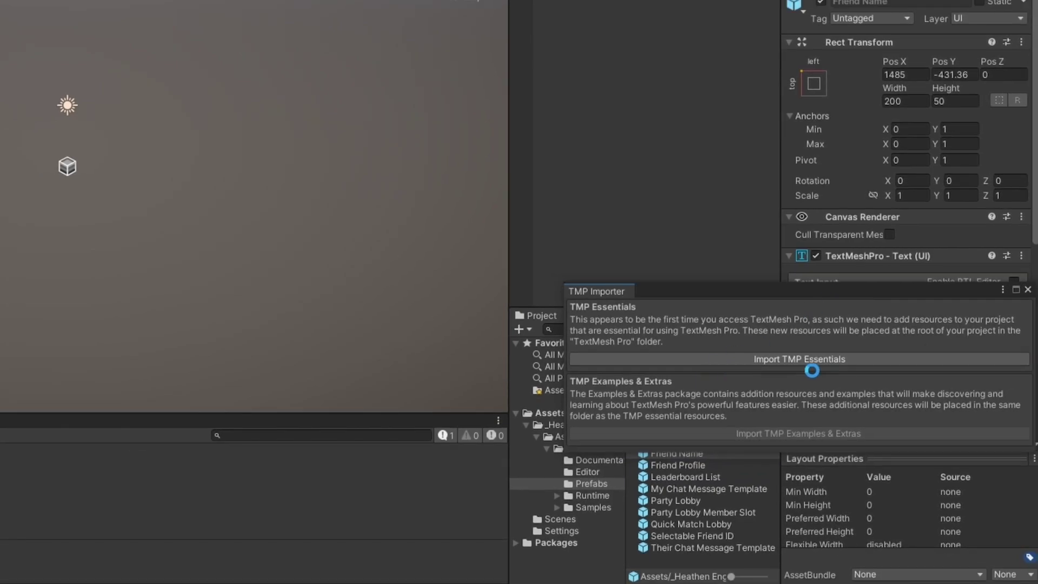
click(808, 362)
click(1028, 291)
Inspect the Friend List and Clan Chat prefabs, and review the package's Samples/Examples folders from 1 Quick Start to 11 Steam Game Server.
click(673, 442)
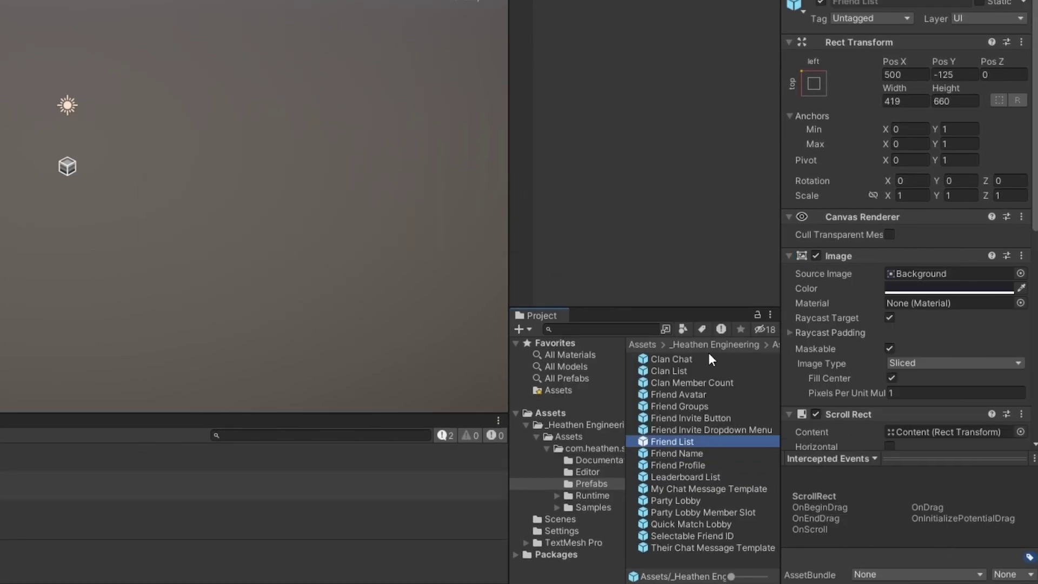
click(706, 362)
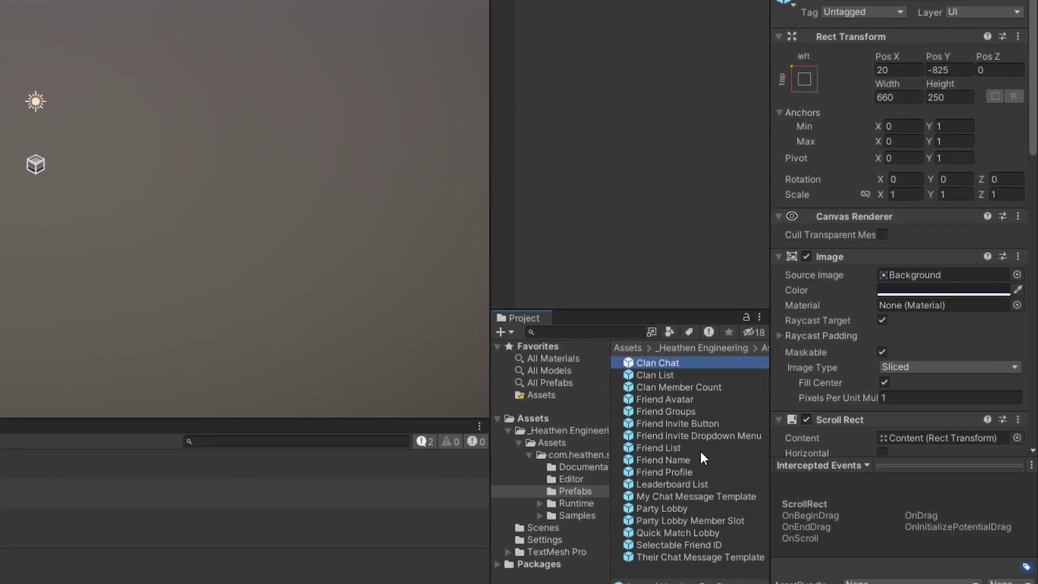
click(582, 512)
double_click(687, 362)
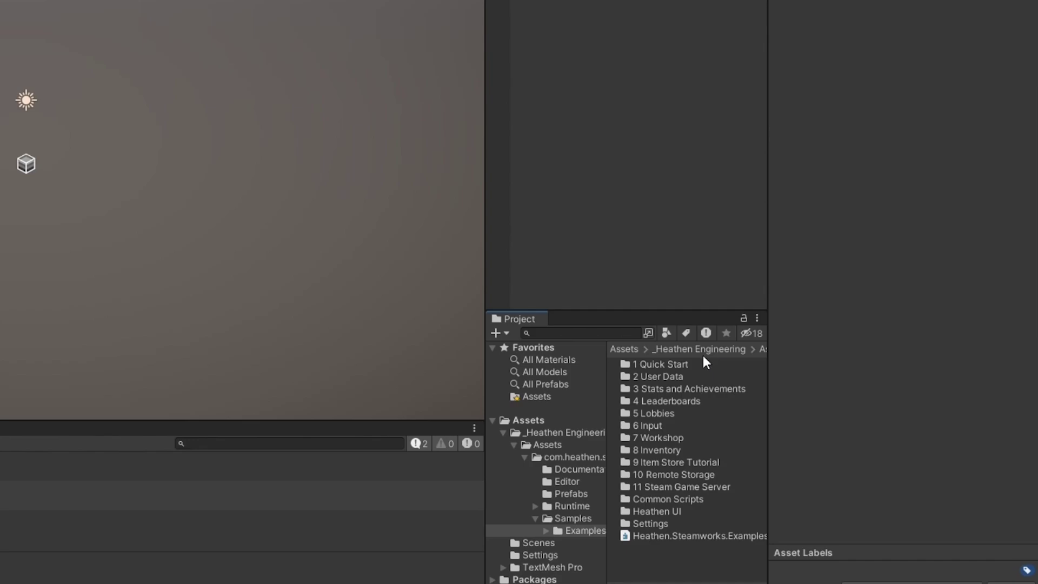
click(702, 364)
shift+click(682, 487)
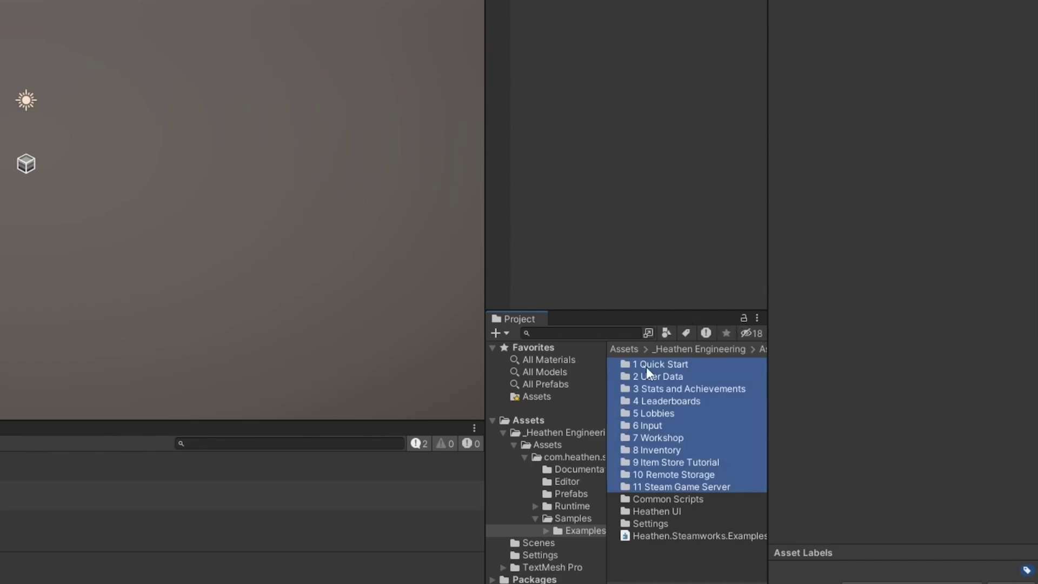
click(691, 561)
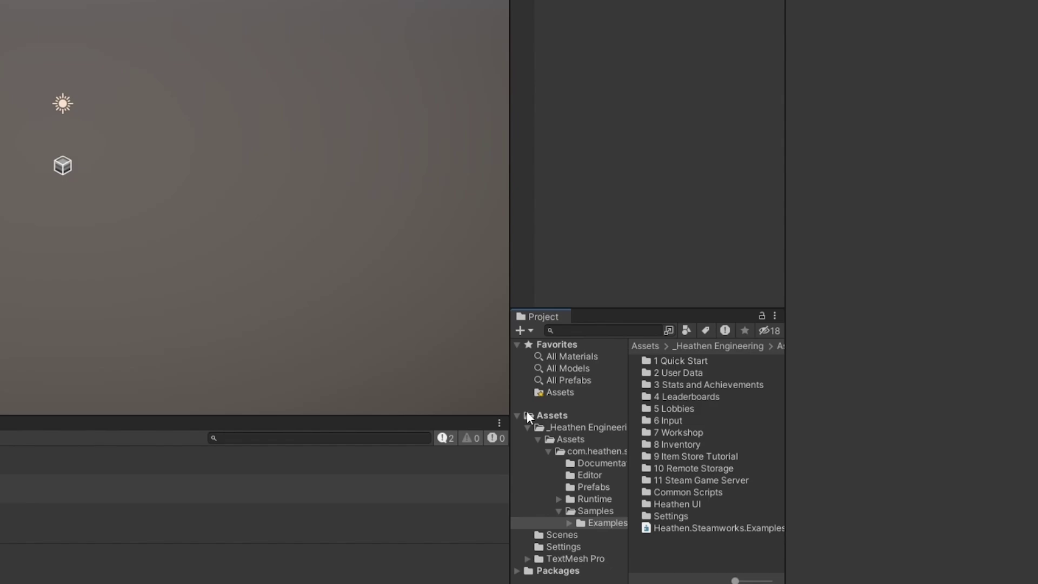
click(526, 427)
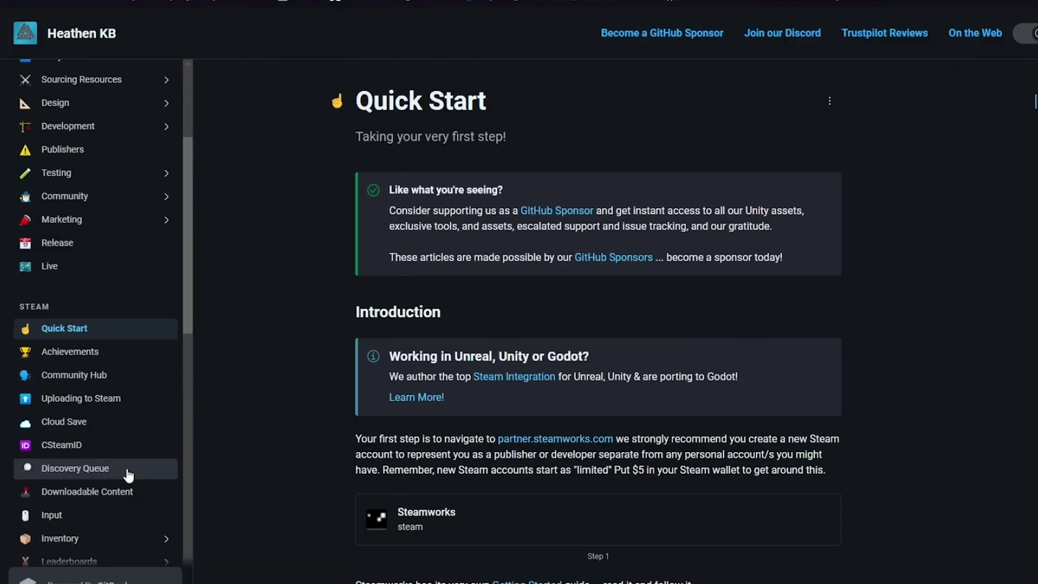
In the Heathen KB in the browser, open the Steam section's Multiplayer article and read through its guidance.
scroll(129, 474, down, 3)
click(158, 461)
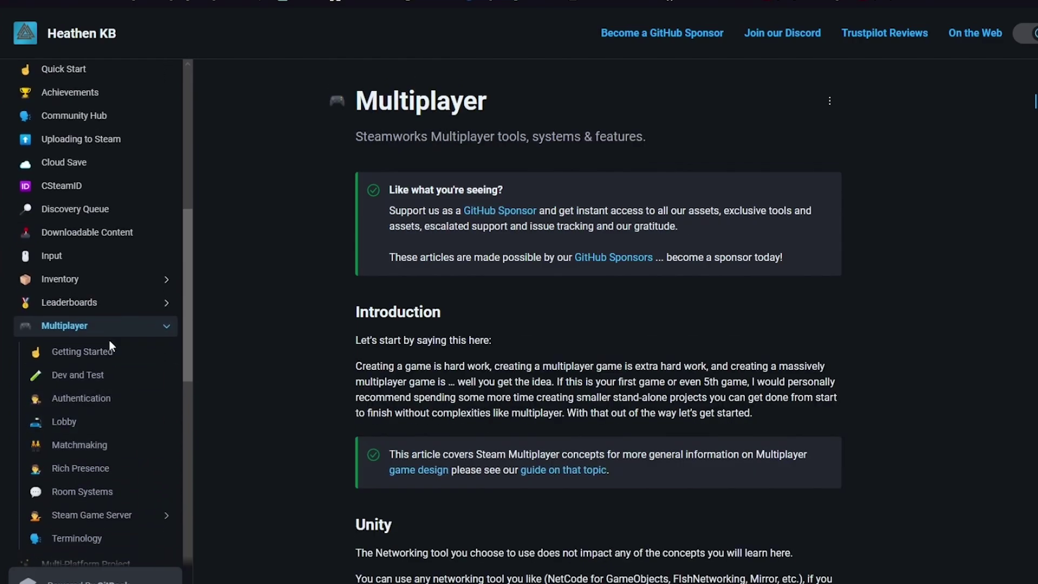
scroll(49, 338, down, 2)
scroll(380, 352, down, 15)
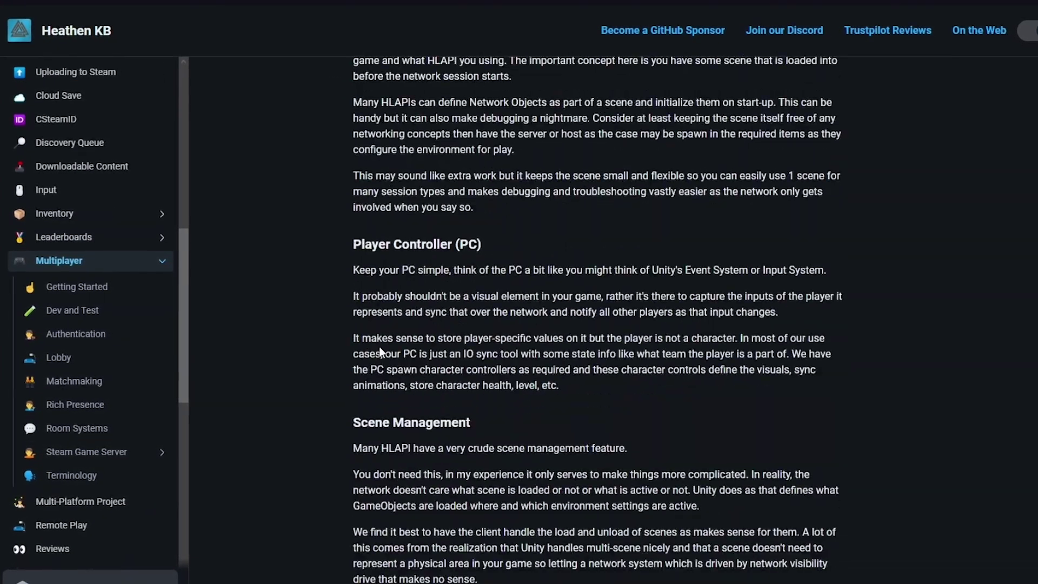
scroll(381, 351, down, 20)
scroll(371, 354, up, 16)
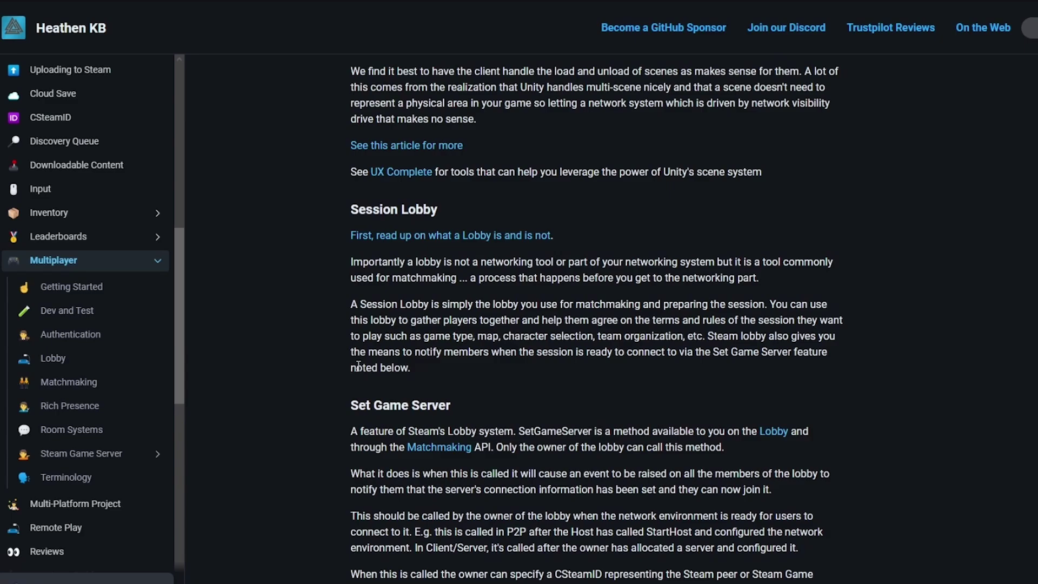
scroll(358, 366, up, 20)
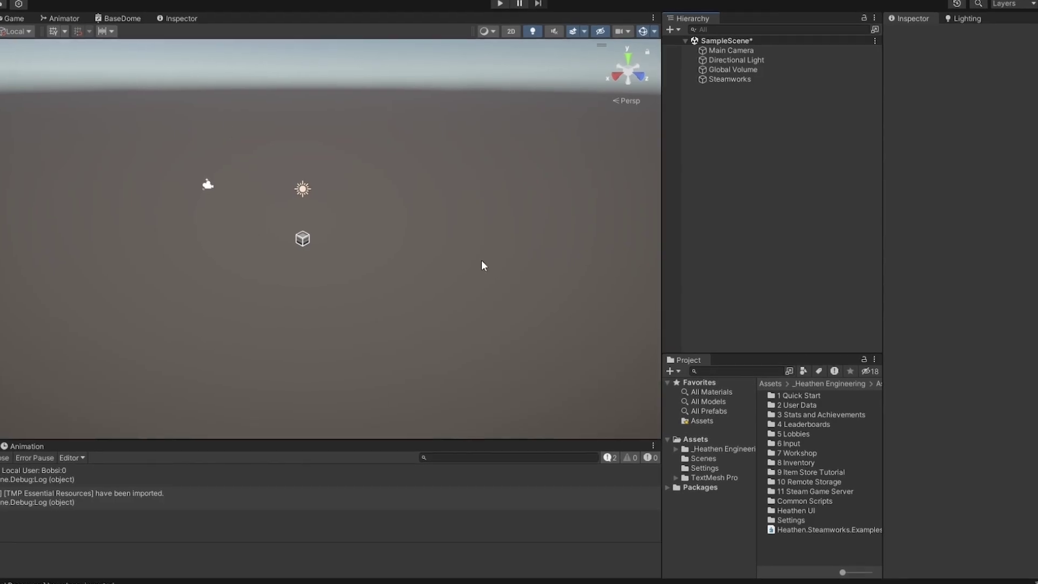
right_drag(484, 266, 485, 233)
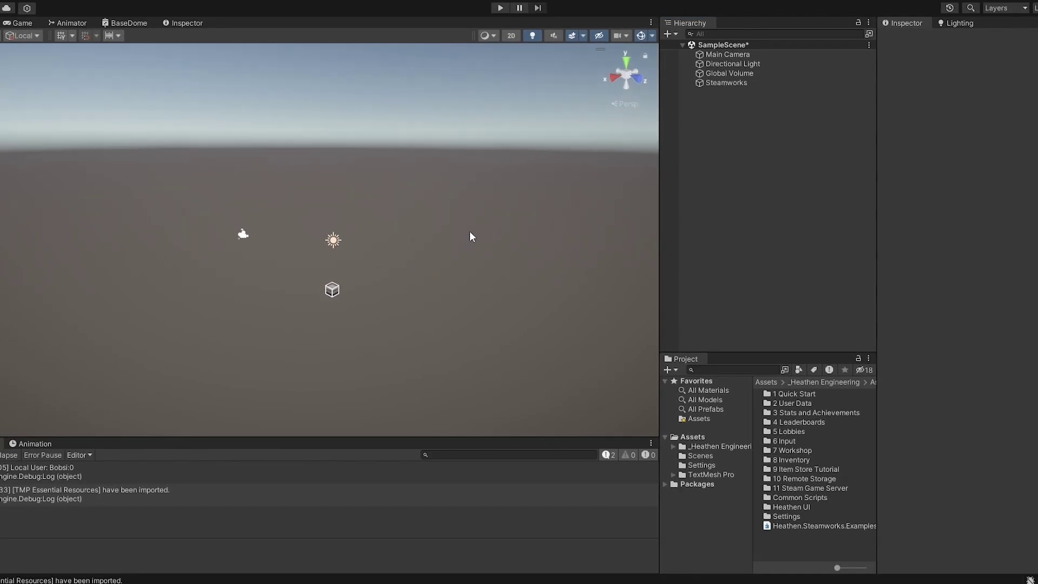